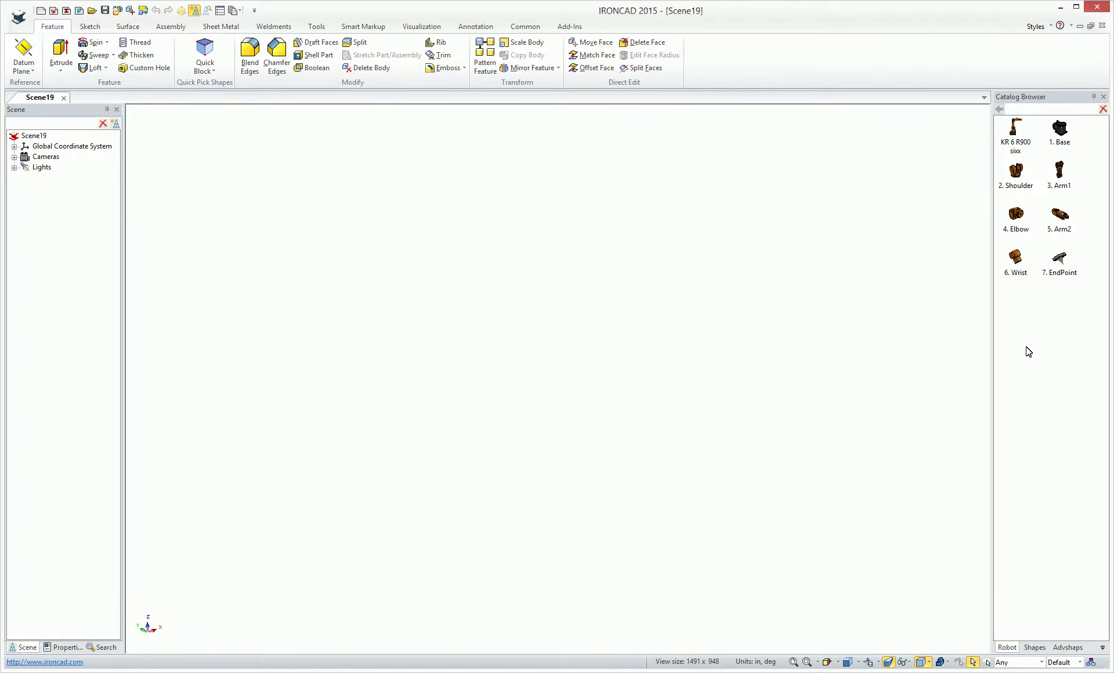
# Export the Robot catalog for mobile as Robot.iccw into Dropbox's My Folder.
pyautogui.rightClick(1038, 332)
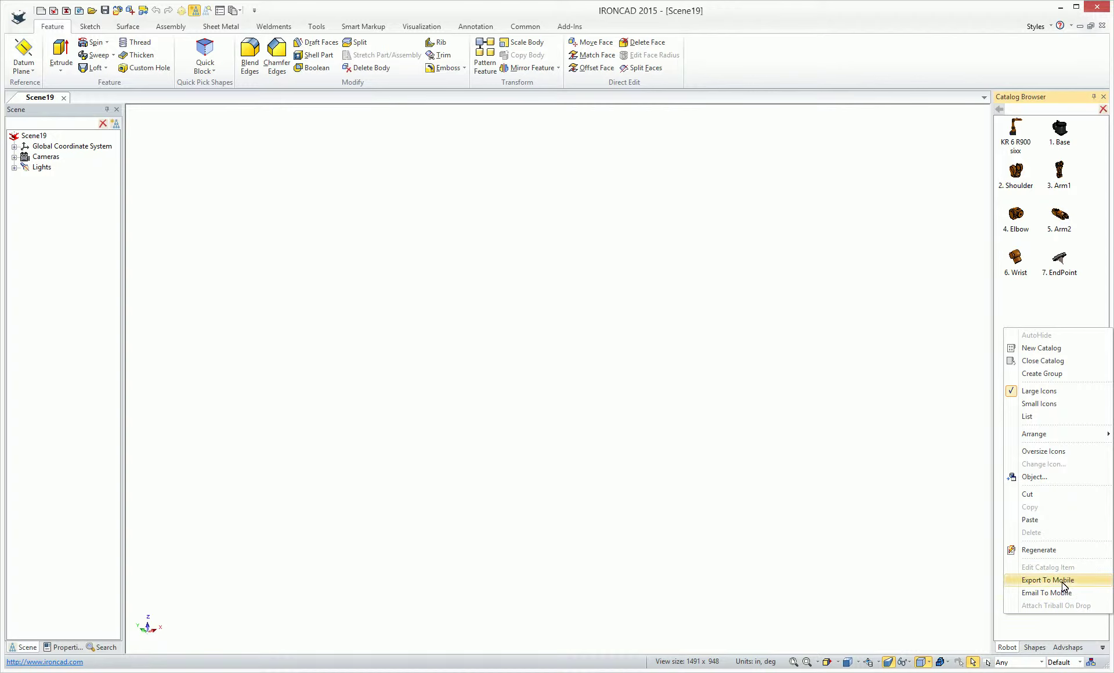
pyautogui.click(1064, 588)
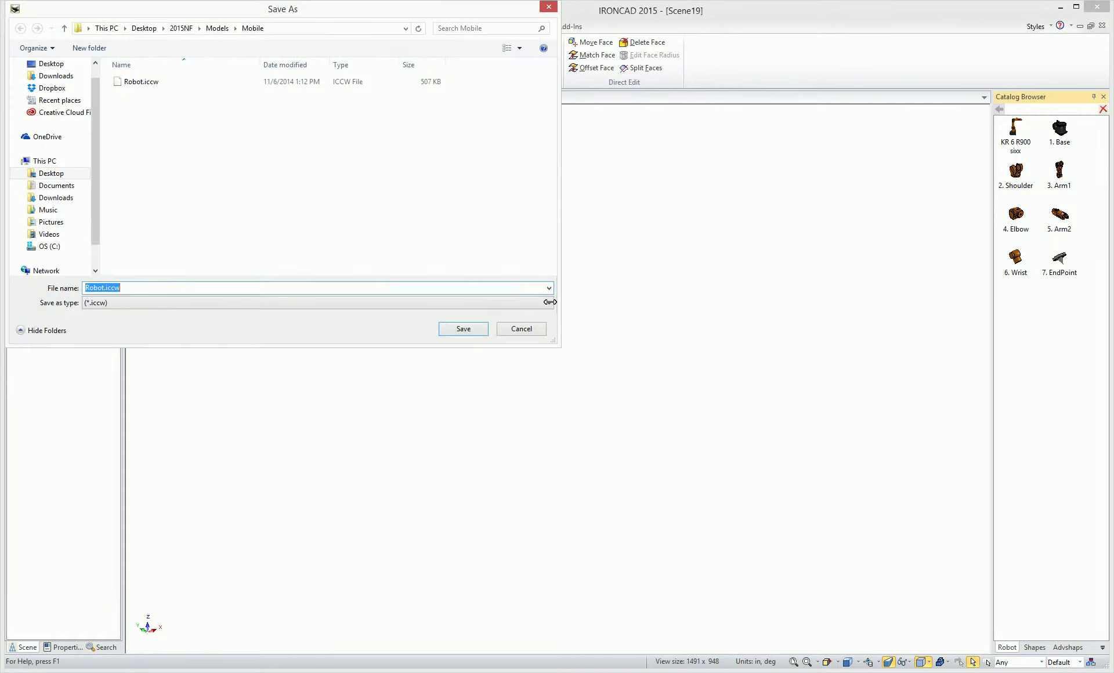
pyautogui.click(140, 84)
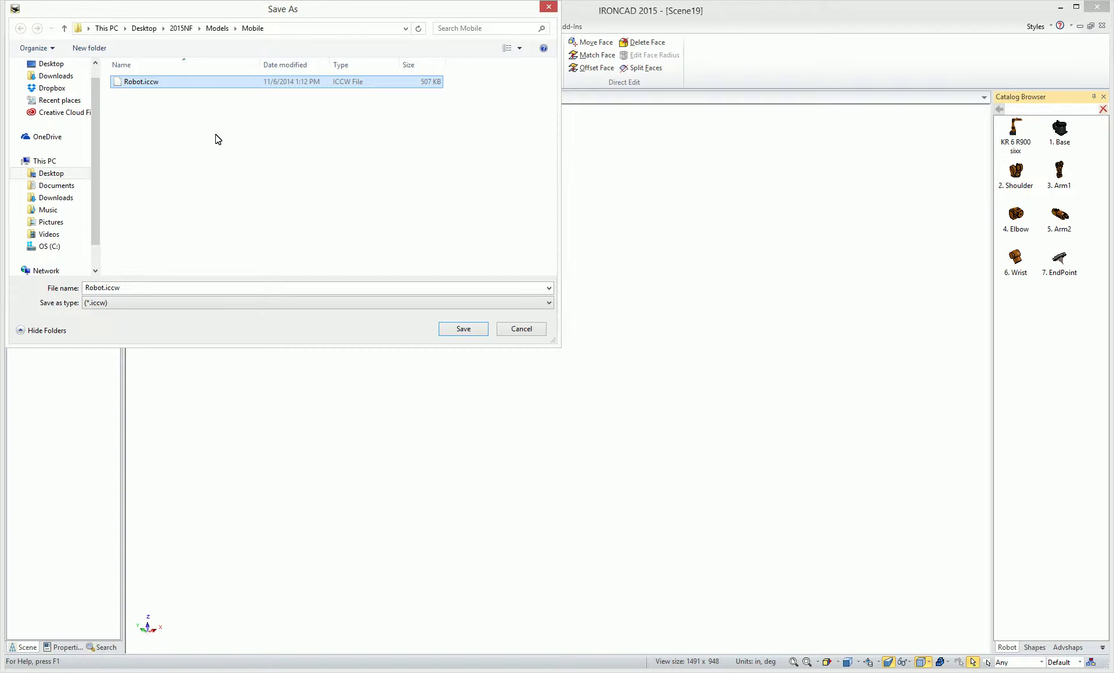
pyautogui.click(52, 87)
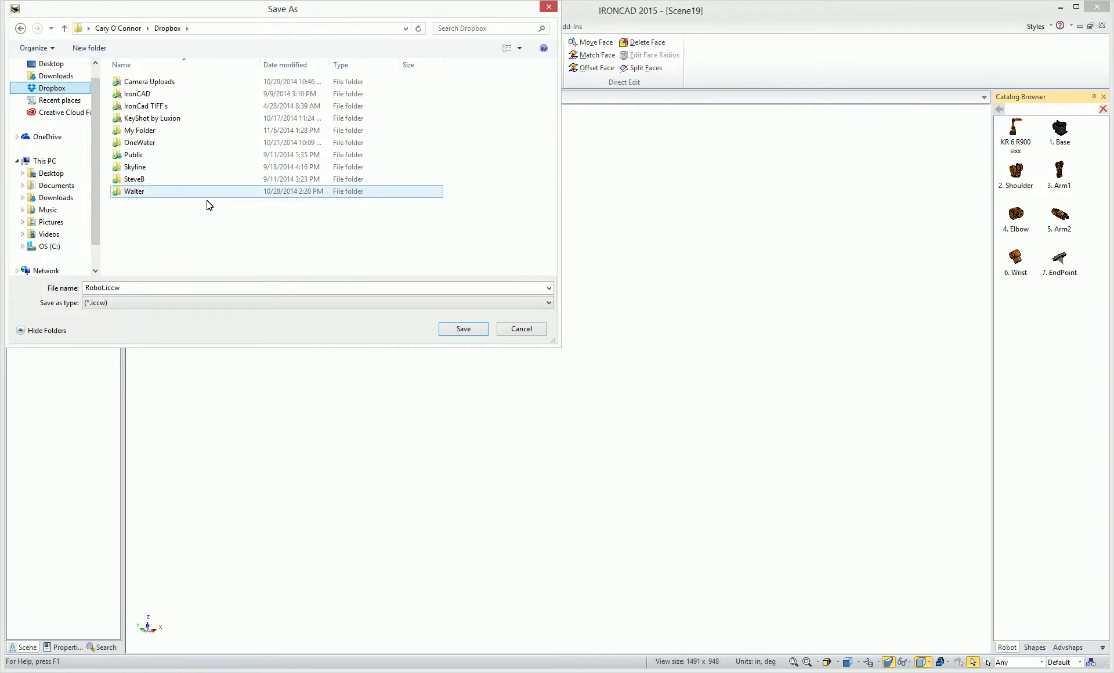
pyautogui.doubleClick(137, 131)
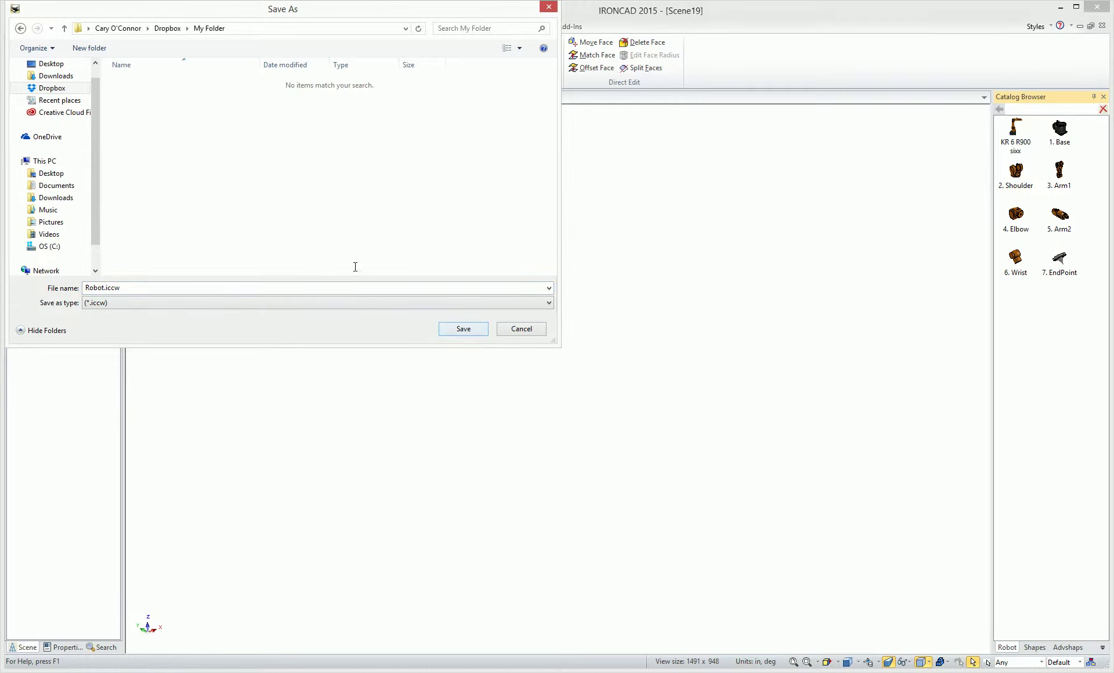
pyautogui.click(463, 332)
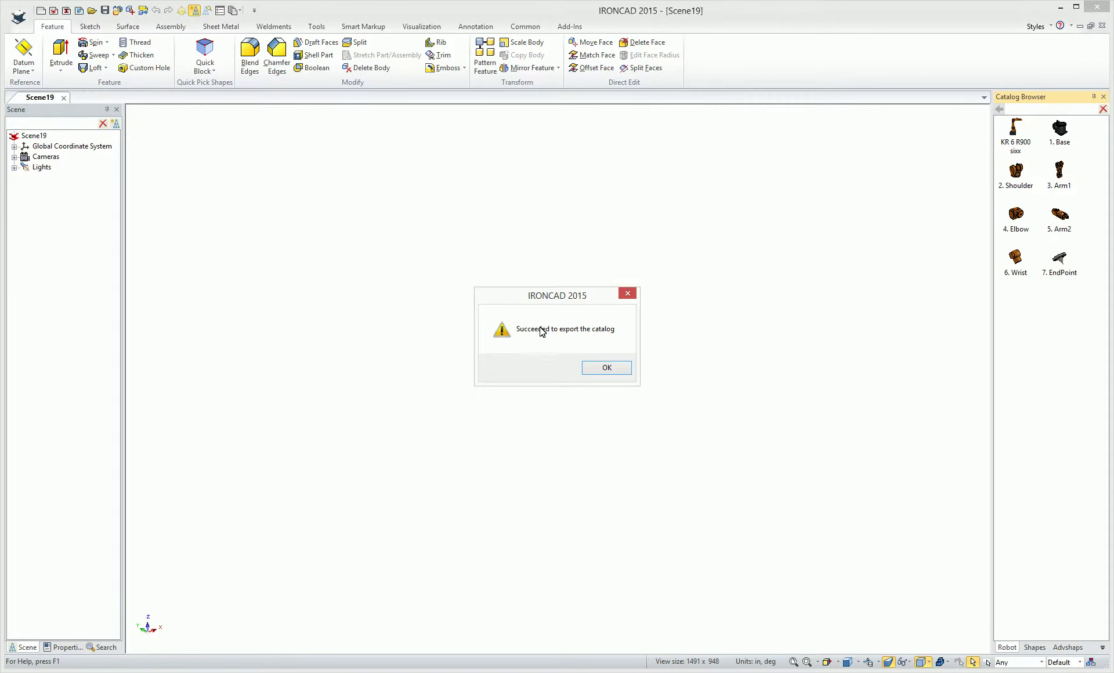
# Place the KR 6 R900 sixx robot from the Catalog Browser into Scene19 and frame it fully in view.
pyautogui.click(606, 370)
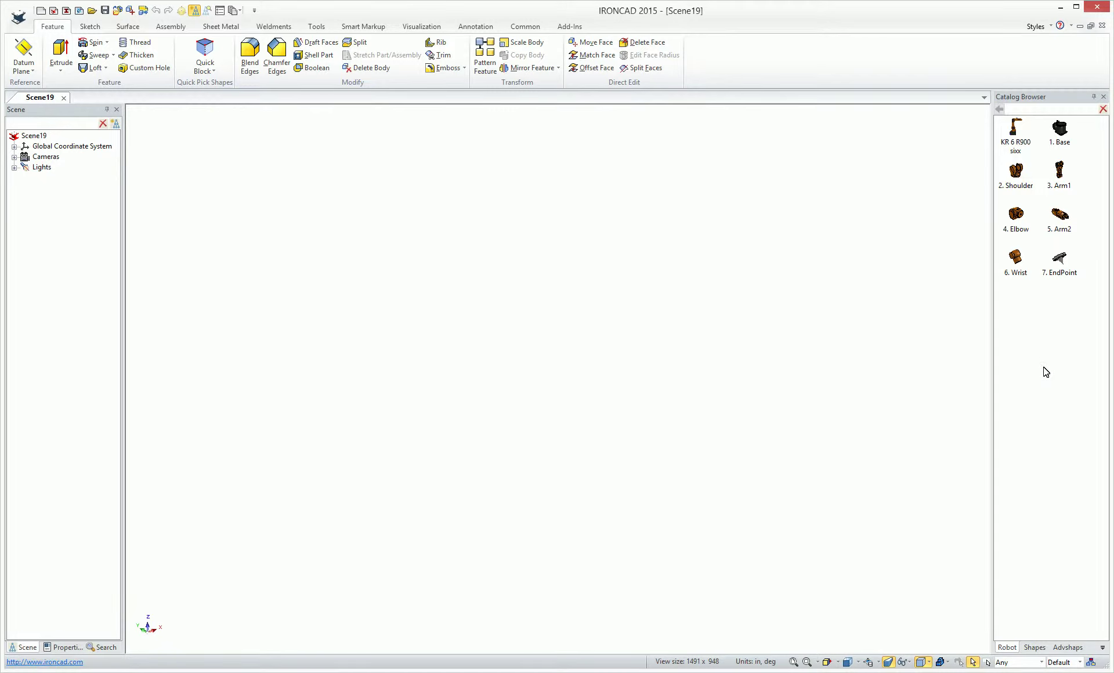
pyautogui.moveTo(1015, 133); pyautogui.dragTo(674, 410)
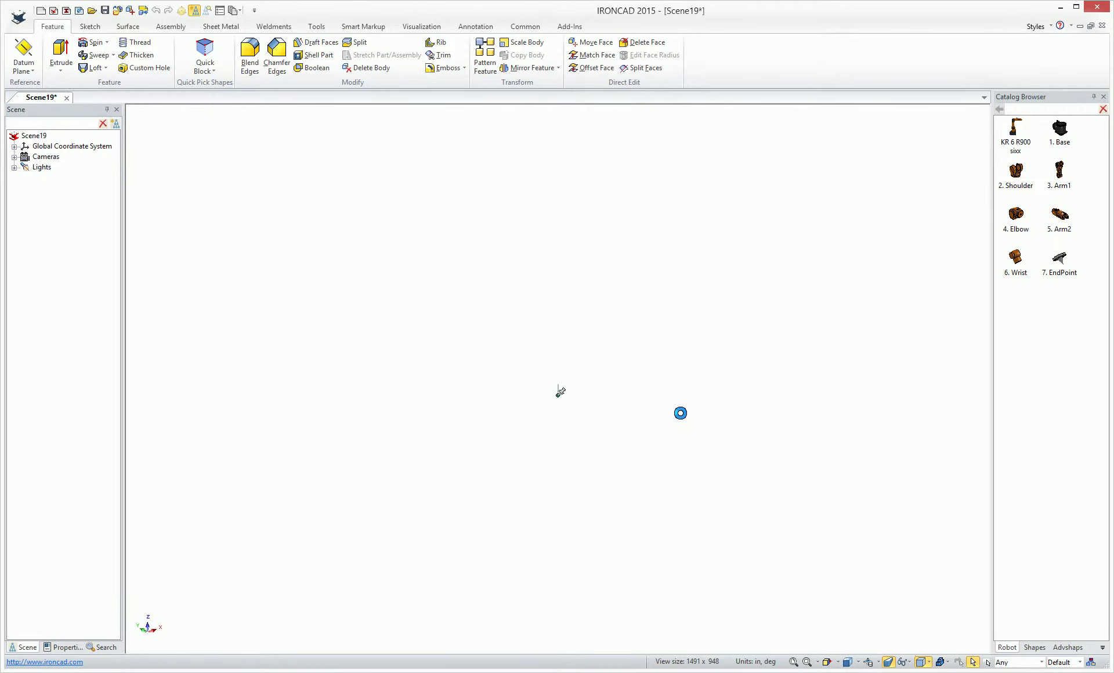
pyautogui.click(810, 375)
pyautogui.scroll(-5, 809, 374)
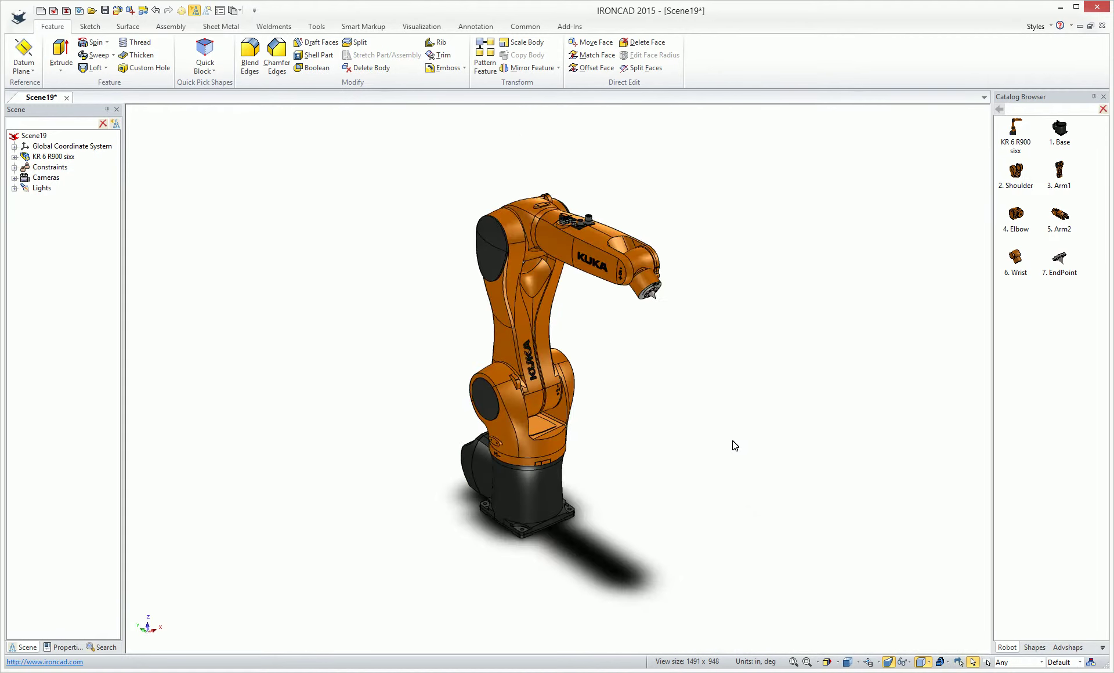
pyautogui.moveTo(810, 375)
pyautogui.mouseDown(button='middle')
pyautogui.moveTo(819, 391)
pyautogui.moveTo(870, 392)
pyautogui.moveTo(430, 402)
pyautogui.moveTo(667, 378)
pyautogui.moveTo(746, 399)
pyautogui.moveTo(757, 359)
pyautogui.moveTo(815, 373)
pyautogui.moveTo(343, 415)
pyautogui.moveTo(443, 224)
pyautogui.mouseUp(button='middle')
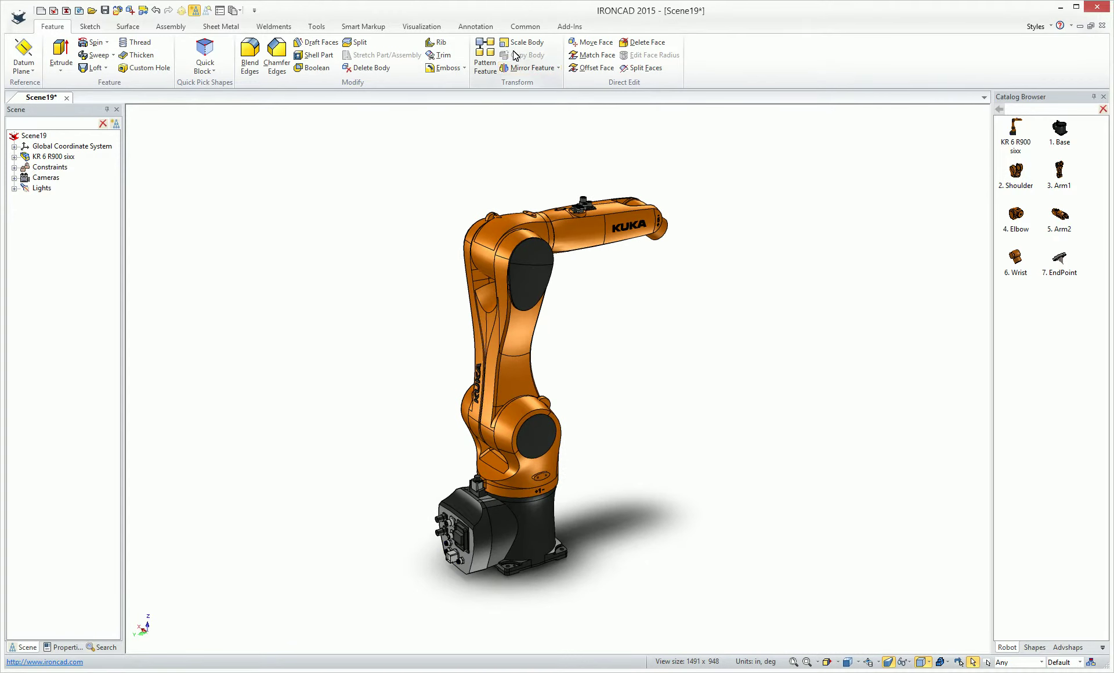
pyautogui.click(569, 27)
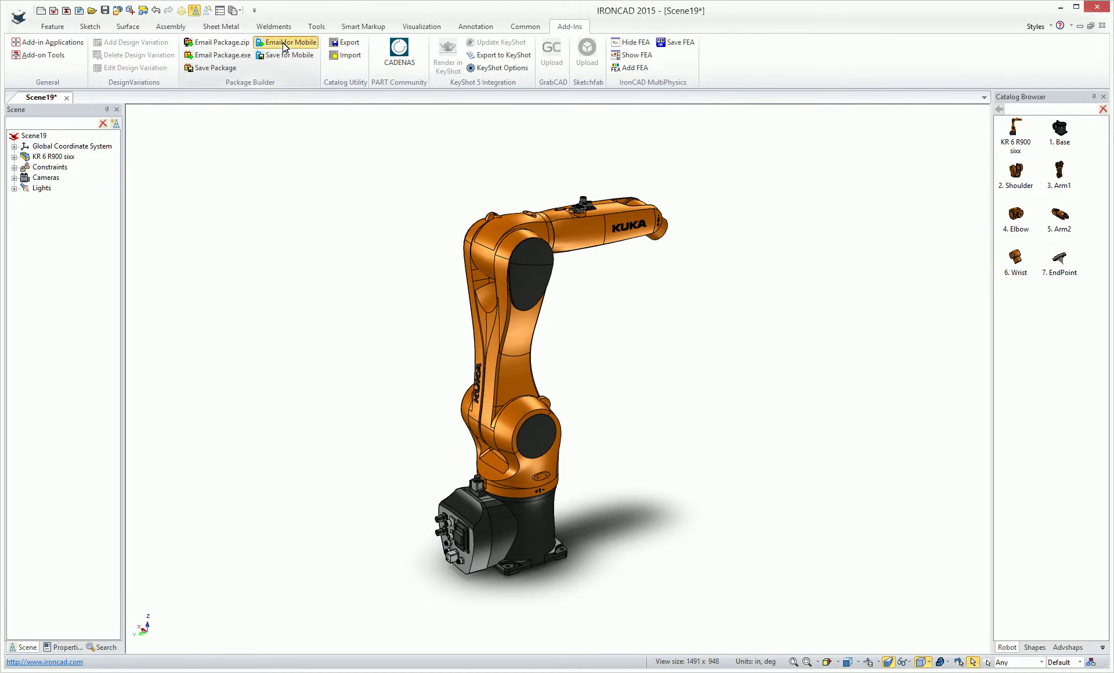
# Email the robot model for mobile to the first suggested recipient and send it.
pyautogui.click(283, 42)
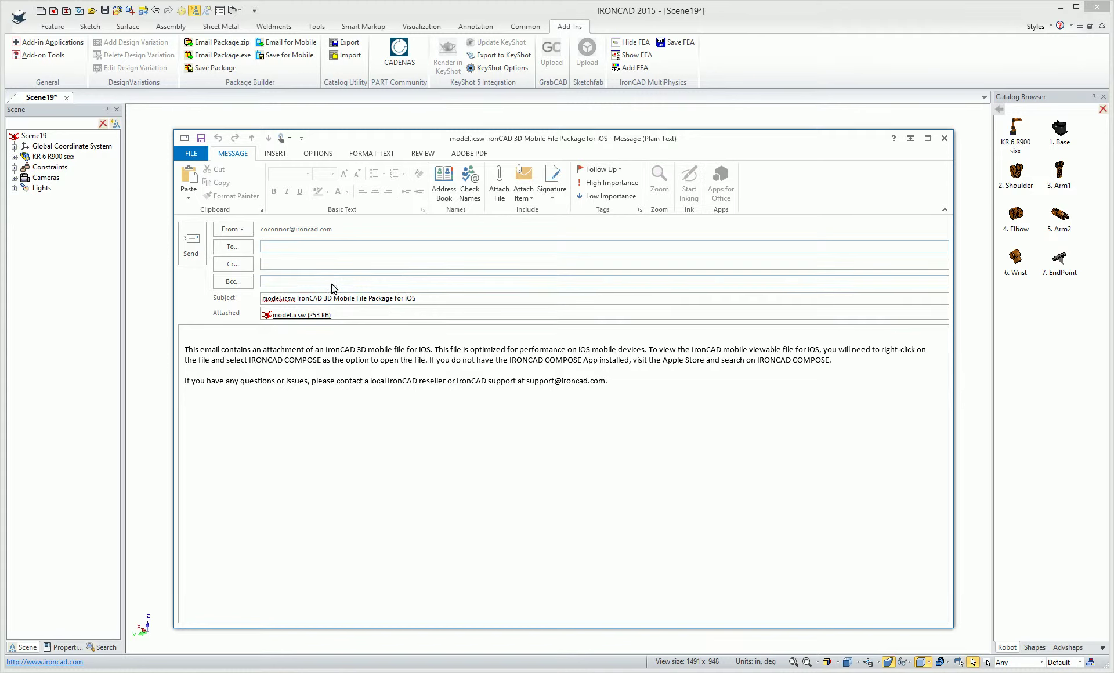
pyautogui.write('ir')
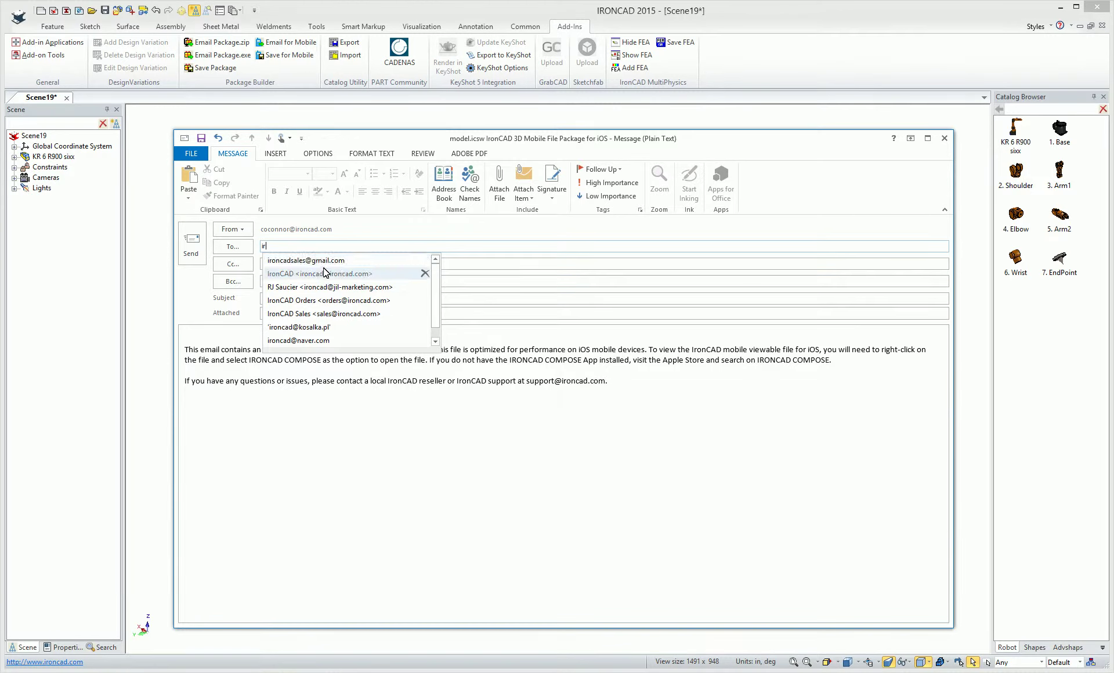
pyautogui.click(325, 261)
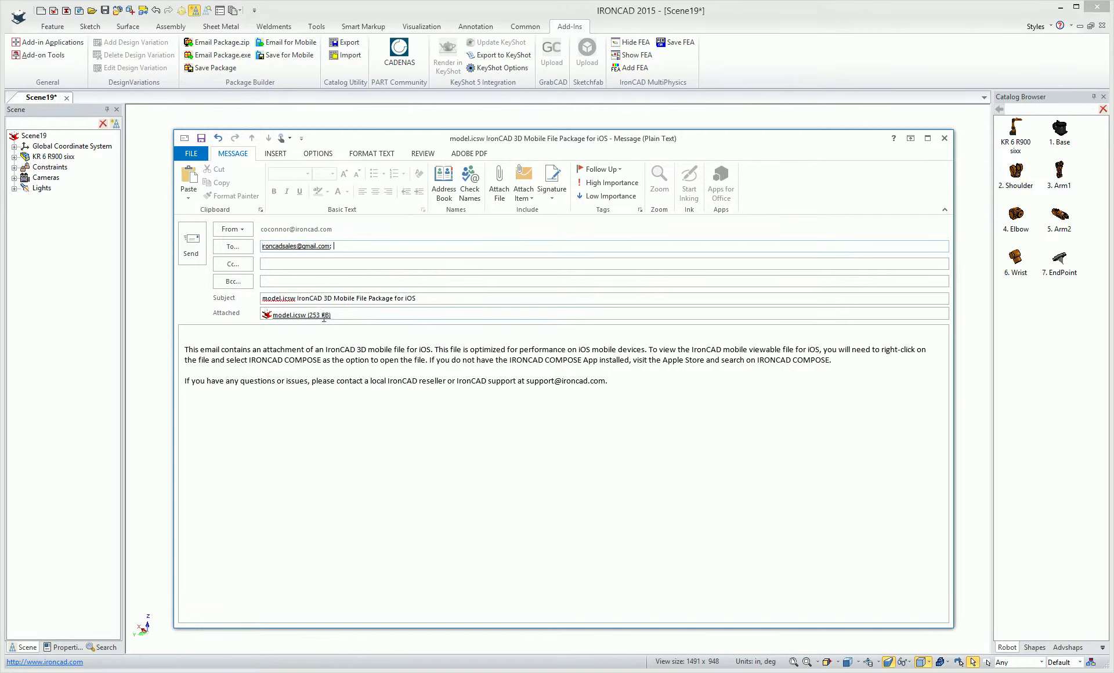
pyautogui.click(197, 260)
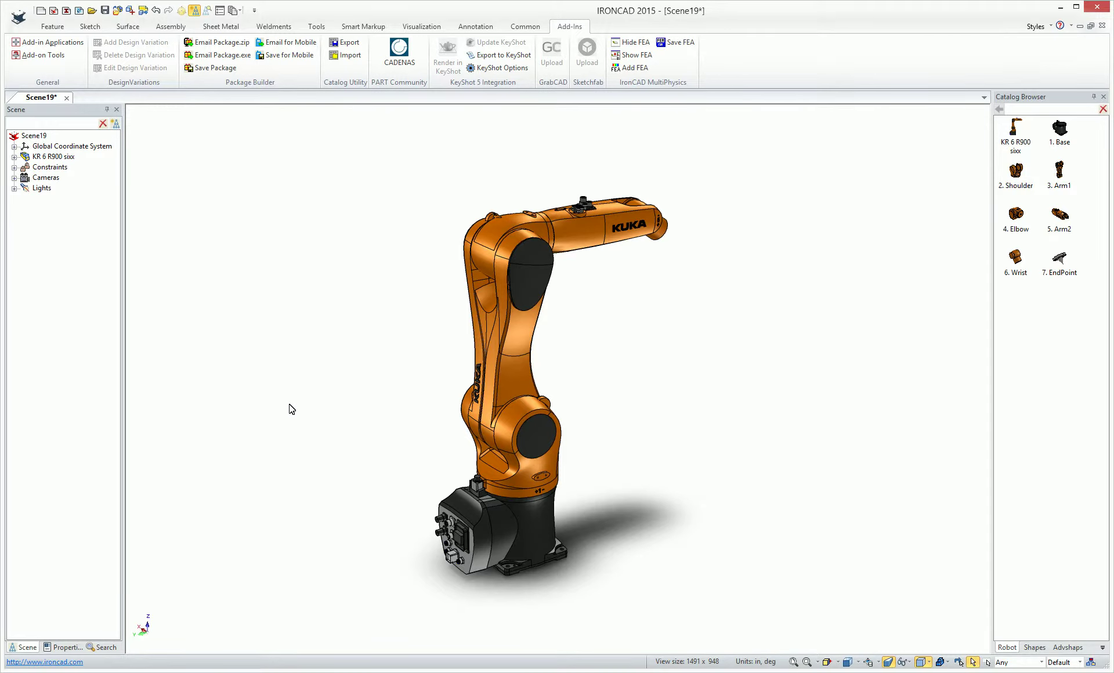
# Switch windows with Alt+Tab to bring up the iPad mirroring screen.
pyautogui.hotkey('alt', 'Tab')
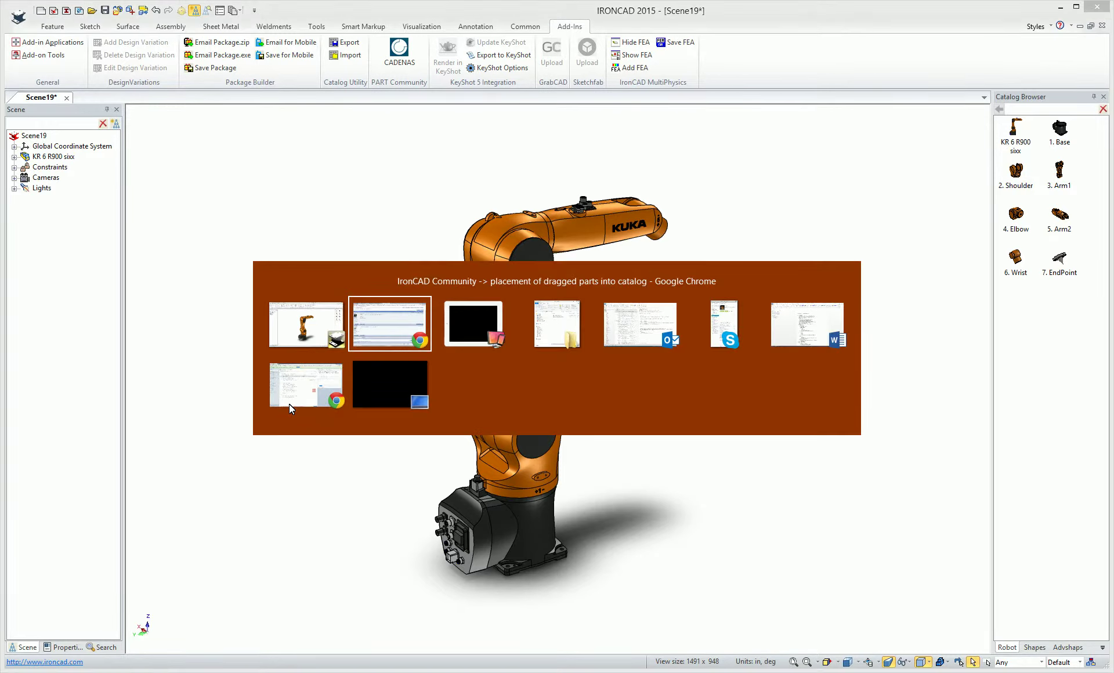
pyautogui.hotkey('alt', 'Tab')
pyautogui.hotkey('alt', 'Tab')
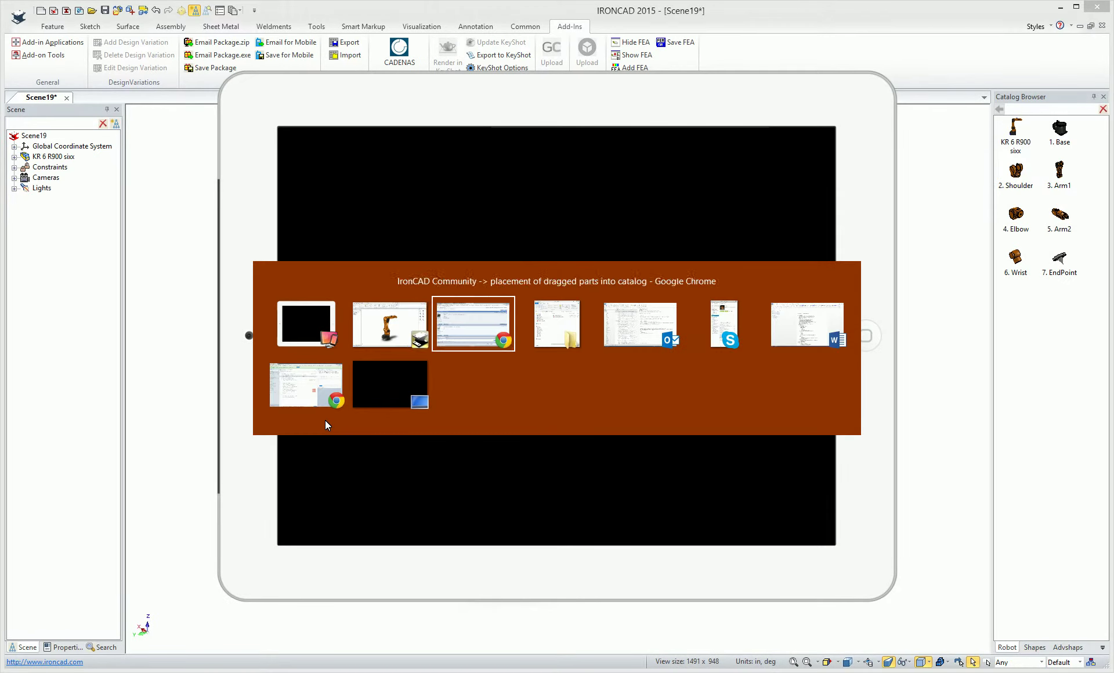